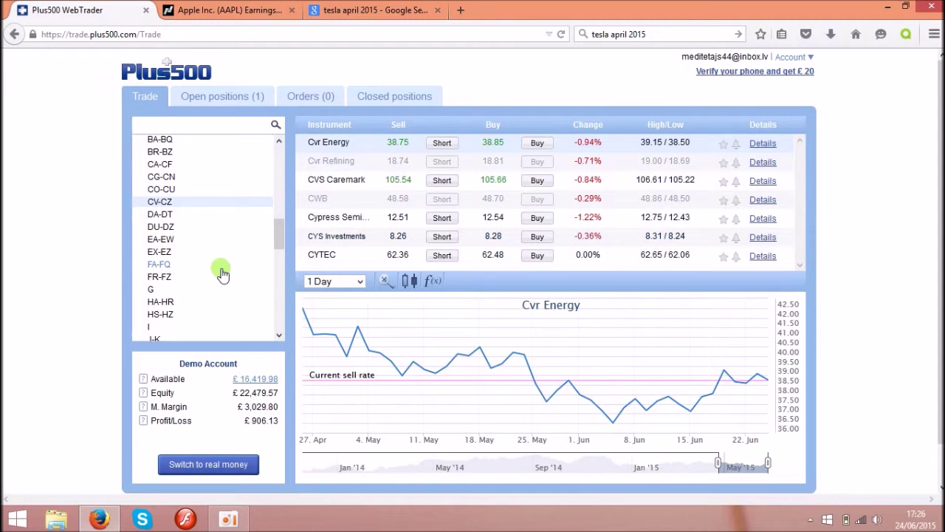
# Open the USA shares group AN-AT and display the price chart for Apple
pyautogui.moveTo(281, 232); pyautogui.dragTo(281, 201)
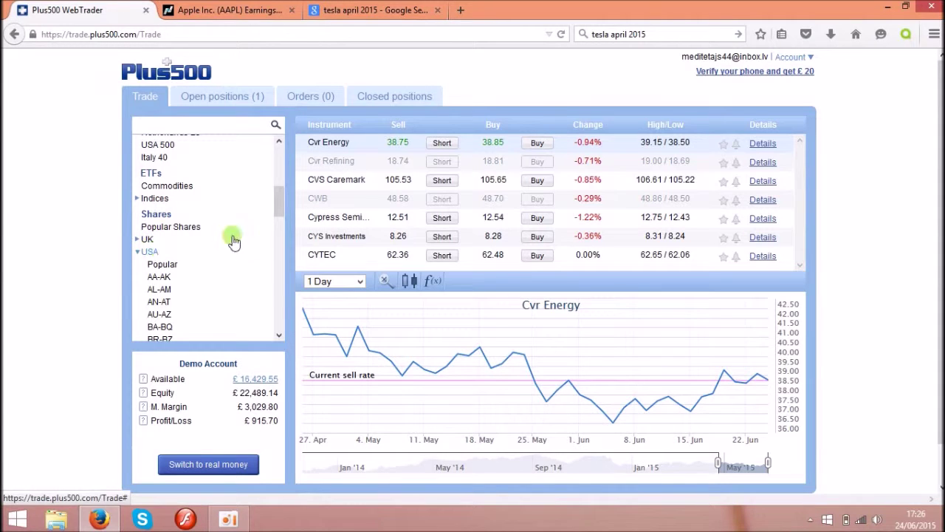
pyautogui.scroll(-1, 272, 237)
pyautogui.moveTo(272, 236); pyautogui.dragTo(270, 296)
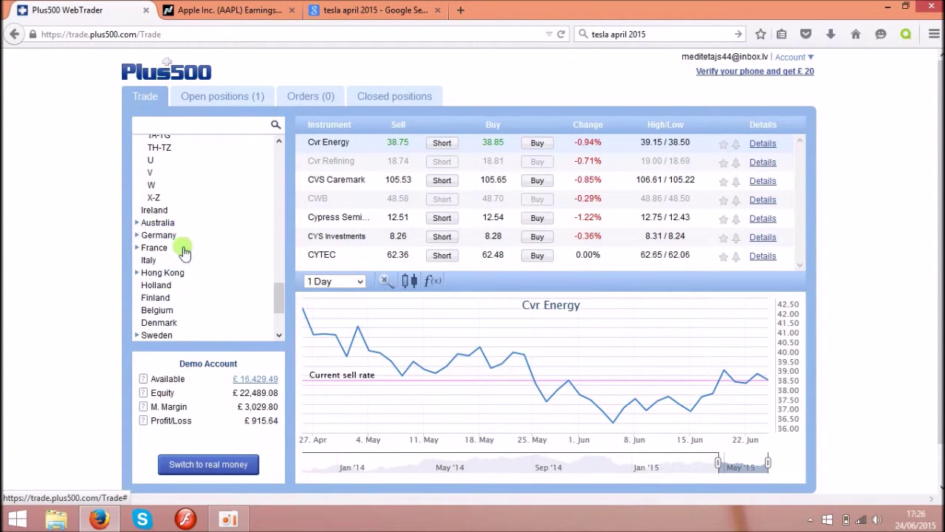
pyautogui.moveTo(279, 296); pyautogui.dragTo(278, 203)
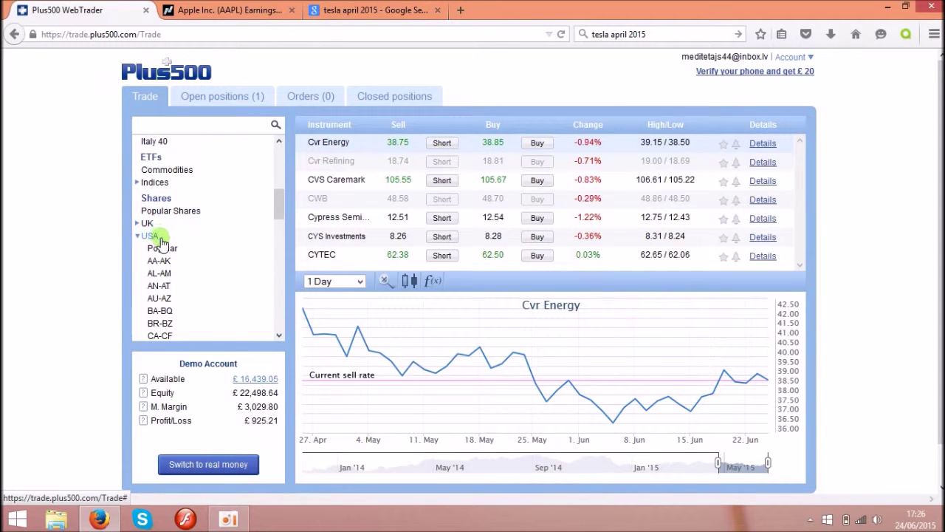
pyautogui.click(159, 287)
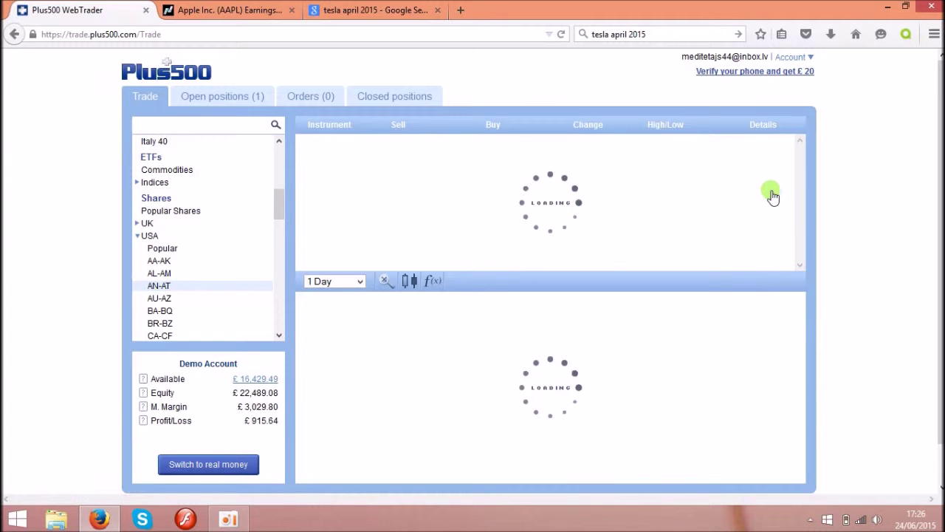
pyautogui.moveTo(801, 165); pyautogui.dragTo(804, 193)
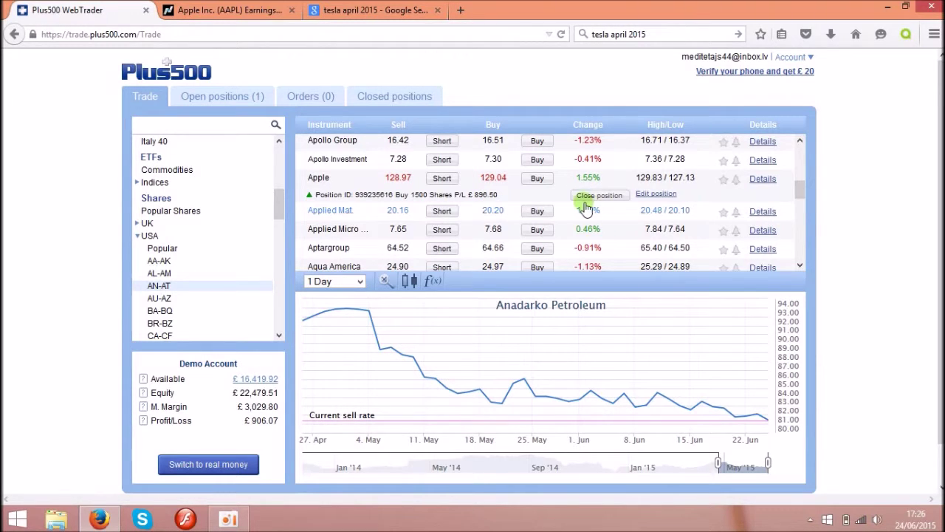
pyautogui.click(319, 180)
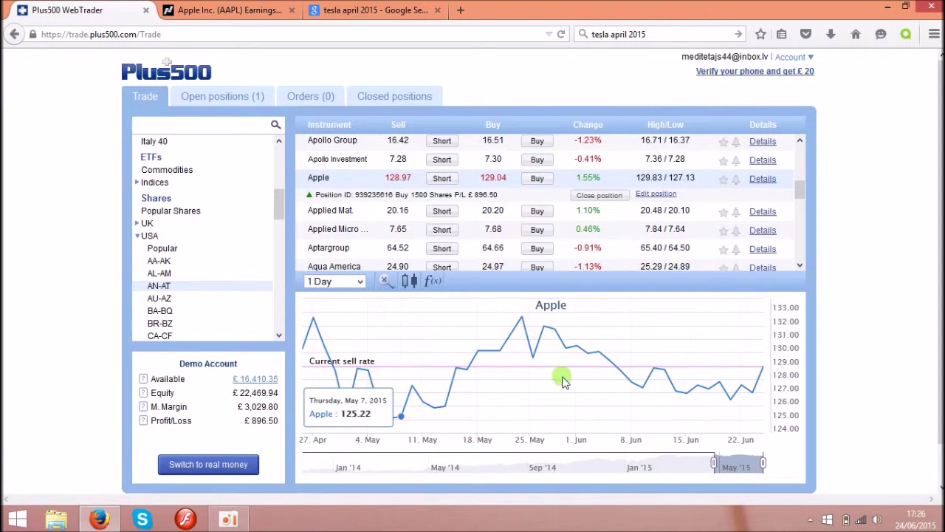
# Examine Apple's daily price chart from mid-April through June 2015, moving back to the late-April period
pyautogui.moveTo(439, 395); pyautogui.dragTo(525, 403)
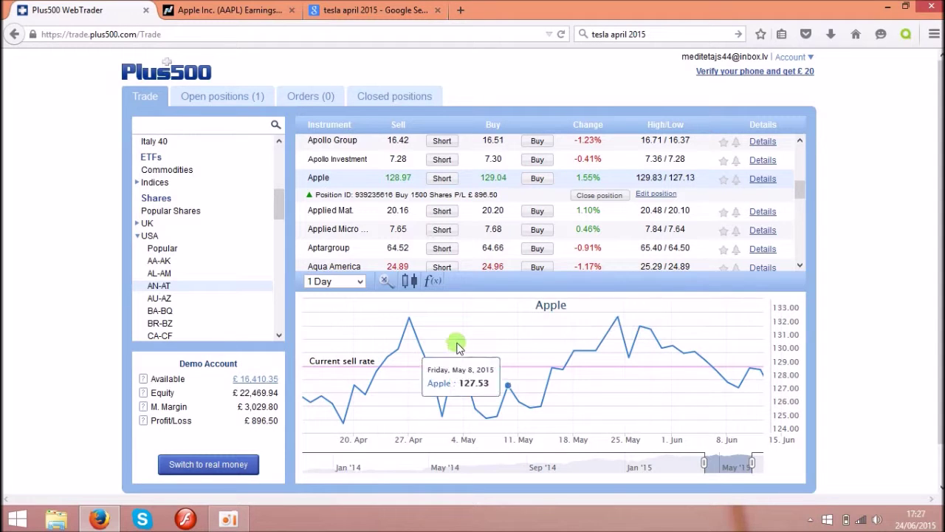
pyautogui.scroll(-3, 507, 395)
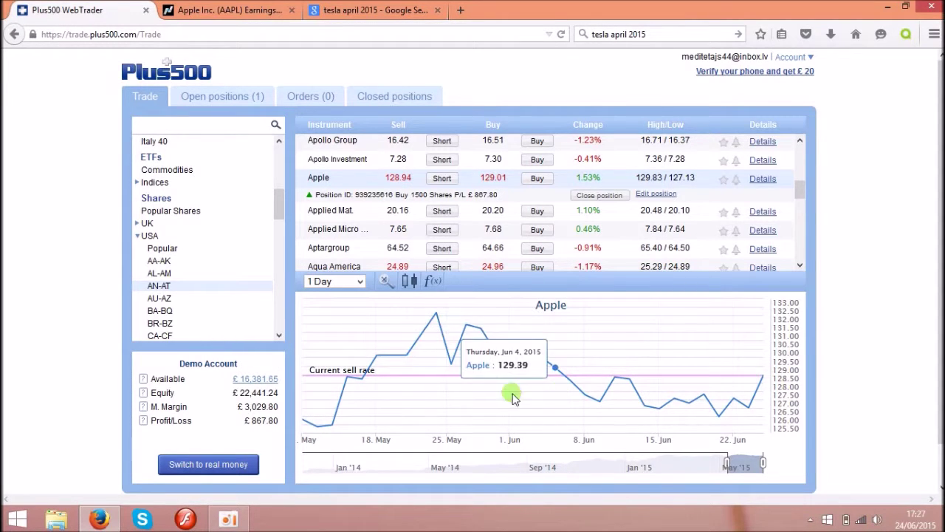
pyautogui.moveTo(388, 391); pyautogui.dragTo(545, 397)
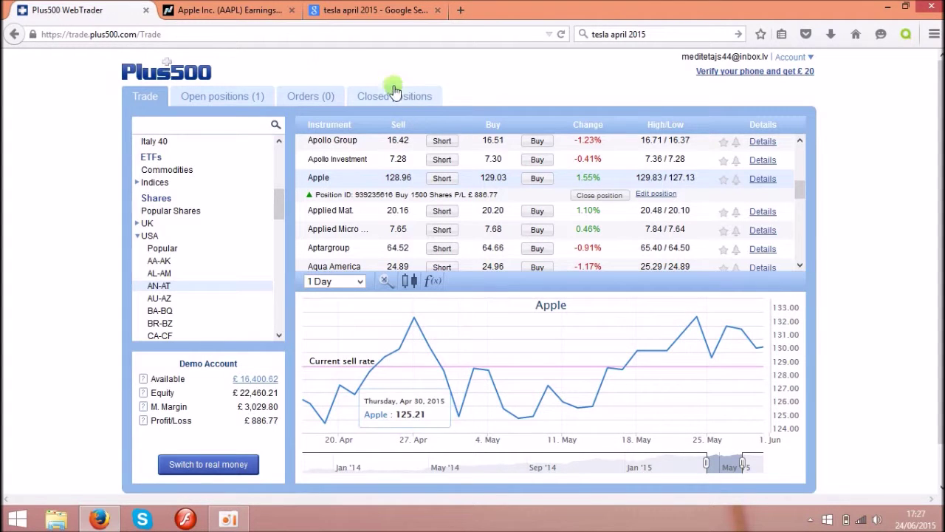
# Compare the AAPL earnings report dates on the Nasdaq page with Apple's late-April price movement in Plus500 WebTrader
pyautogui.click(226, 12)
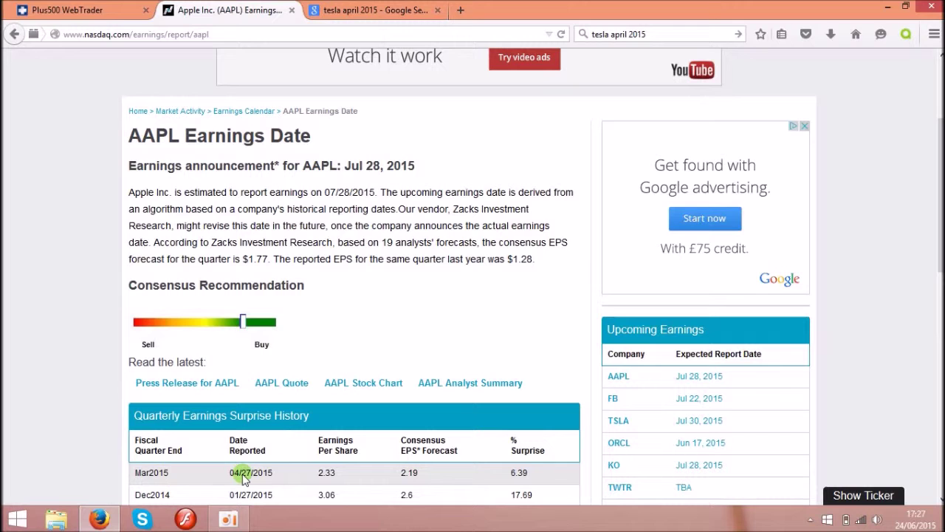
pyautogui.click(91, 8)
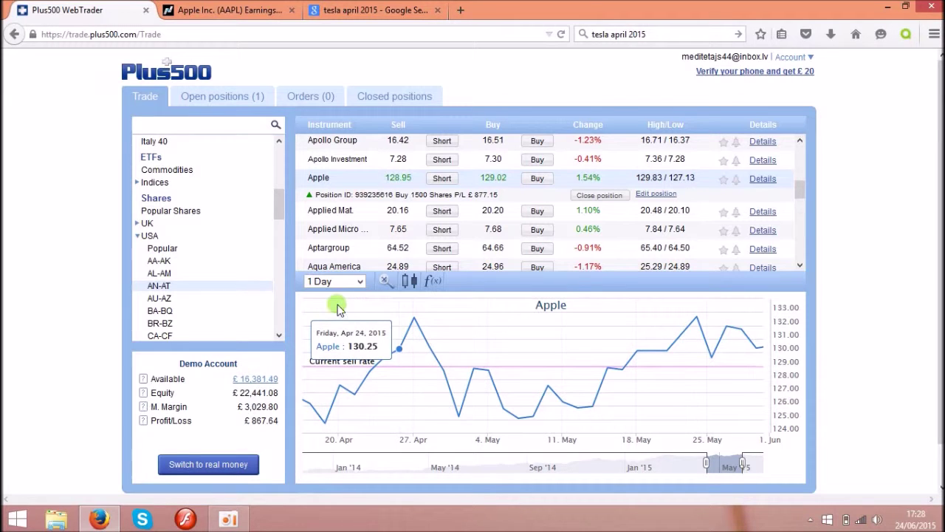
pyautogui.click(238, 14)
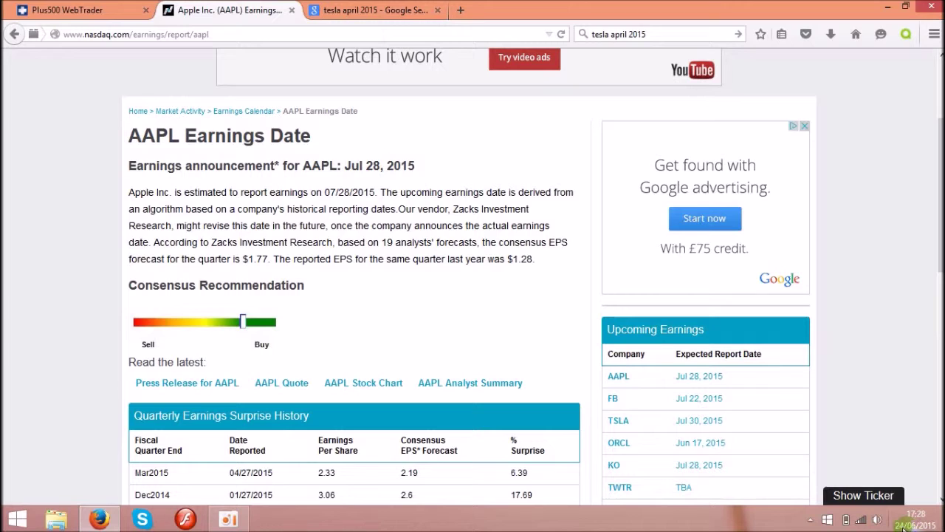
pyautogui.moveTo(909, 526)
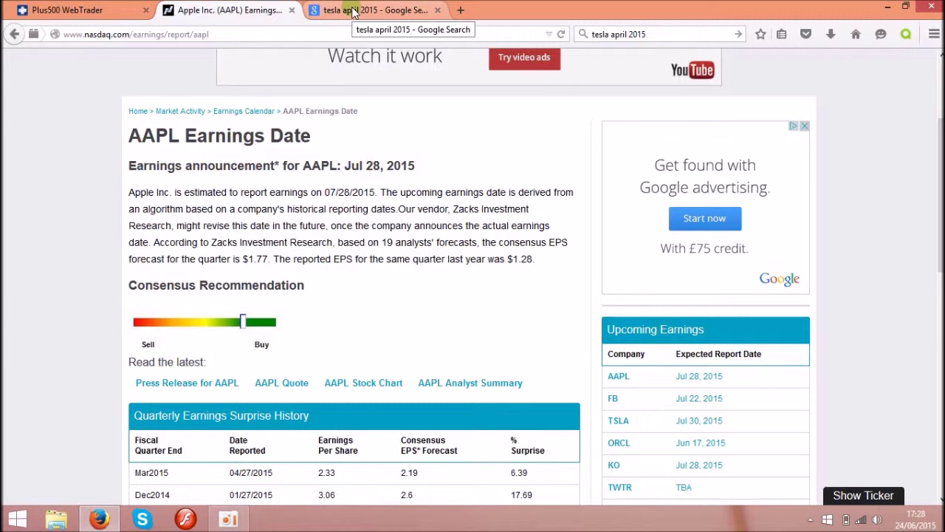
# Return to Plus500 WebTrader, open the USA shares group TA-TG and display the Tesla Motors chart
pyautogui.click(89, 9)
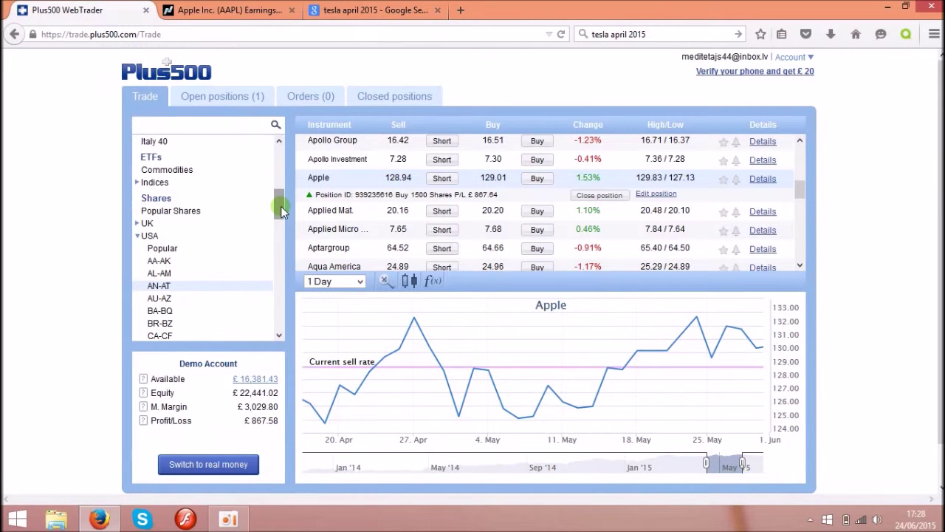
pyautogui.moveTo(280, 206); pyautogui.dragTo(276, 246)
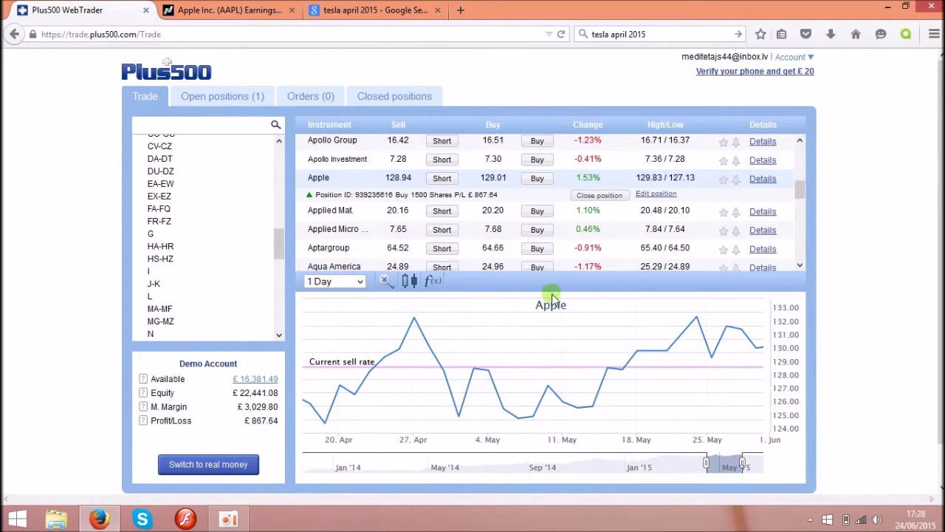
pyautogui.moveTo(798, 186); pyautogui.dragTo(801, 201)
pyautogui.moveTo(279, 238); pyautogui.dragTo(277, 268)
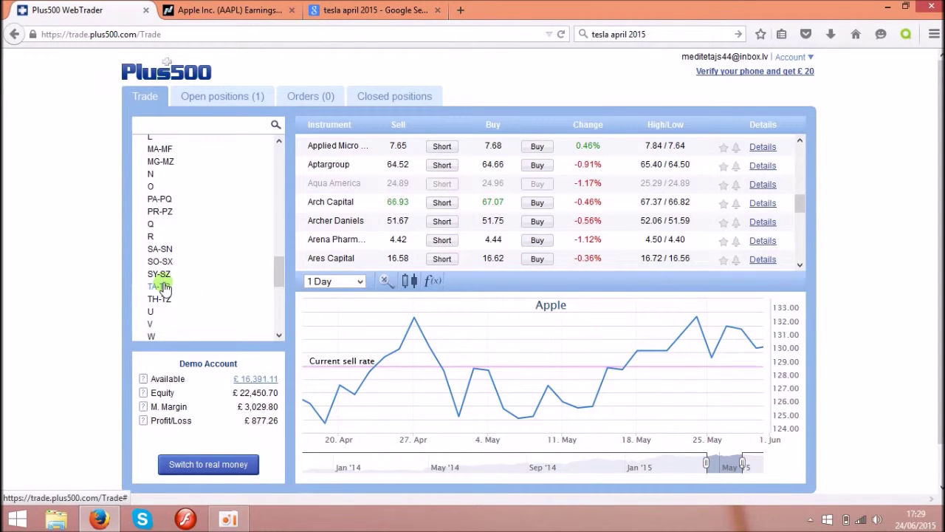
pyautogui.click(161, 287)
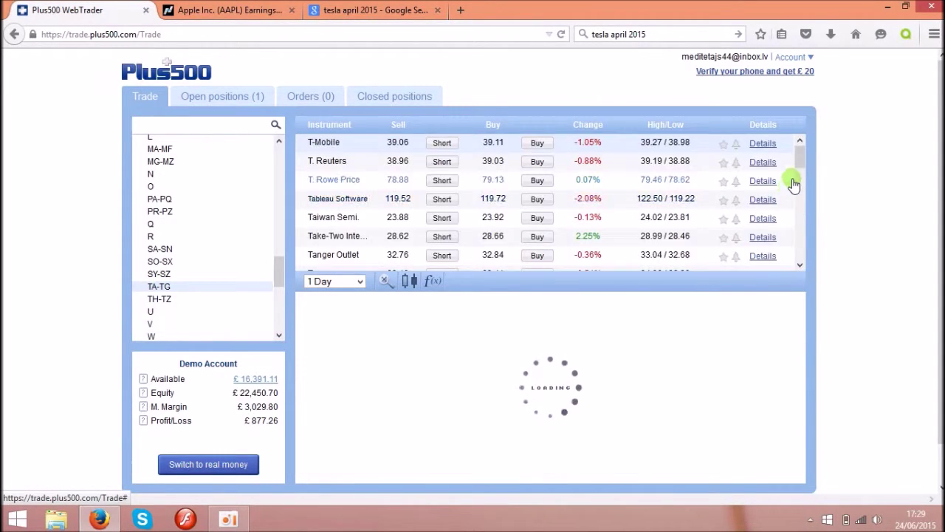
pyautogui.moveTo(800, 151); pyautogui.dragTo(801, 251)
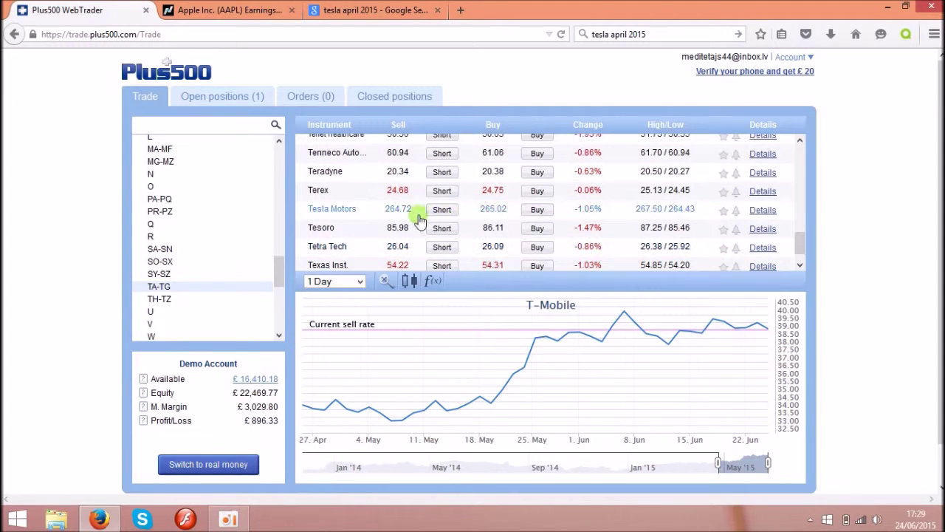
pyautogui.click(325, 211)
pyautogui.moveTo(376, 375)
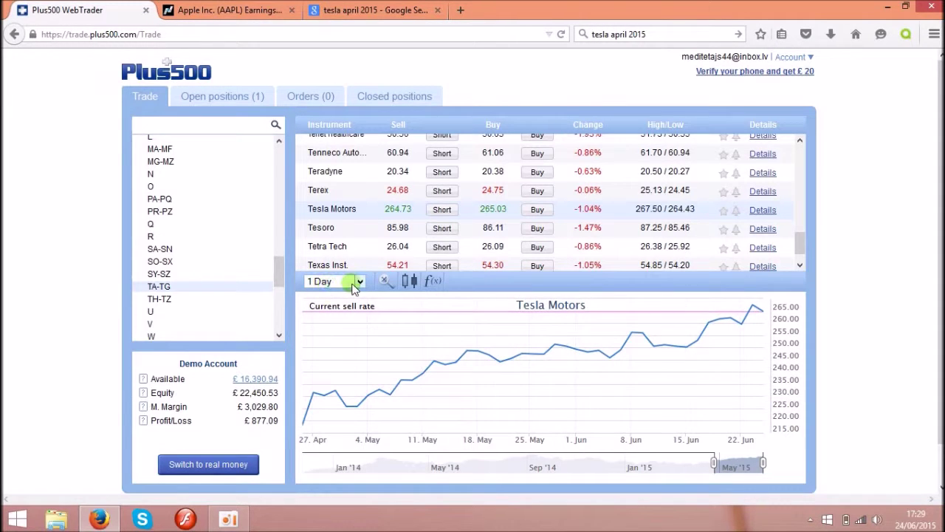
# Move the Tesla Motors chart back to examine prices from late March through April 2015
pyautogui.moveTo(356, 390); pyautogui.dragTo(505, 403)
pyautogui.moveTo(440, 405); pyautogui.dragTo(470, 403)
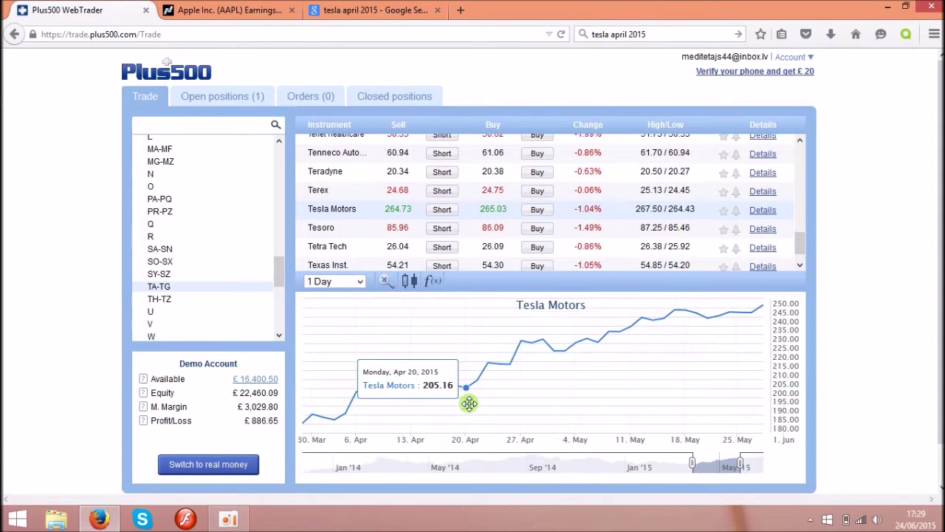
pyautogui.moveTo(369, 418); pyautogui.dragTo(435, 416)
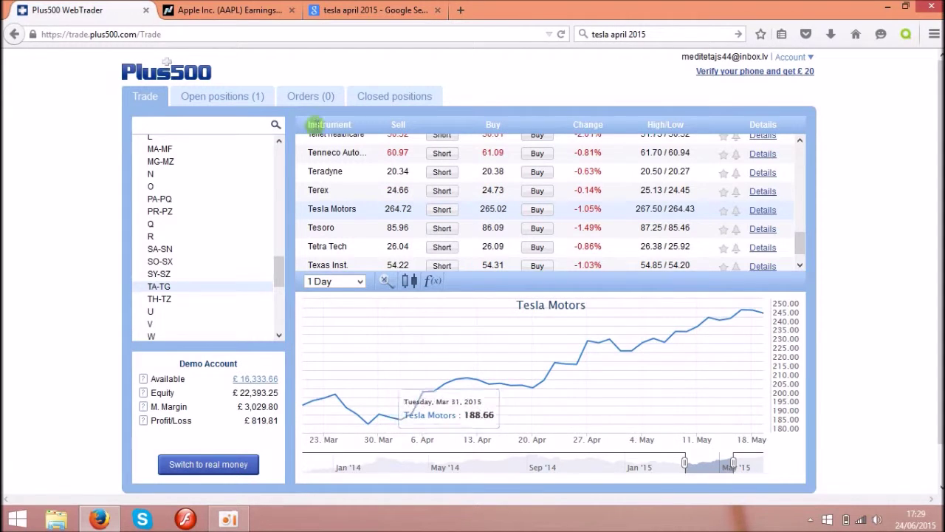
# Check the Google results for "tesla april 2015", then return to the Tesla Motors chart in Plus500 WebTrader
pyautogui.click(351, 10)
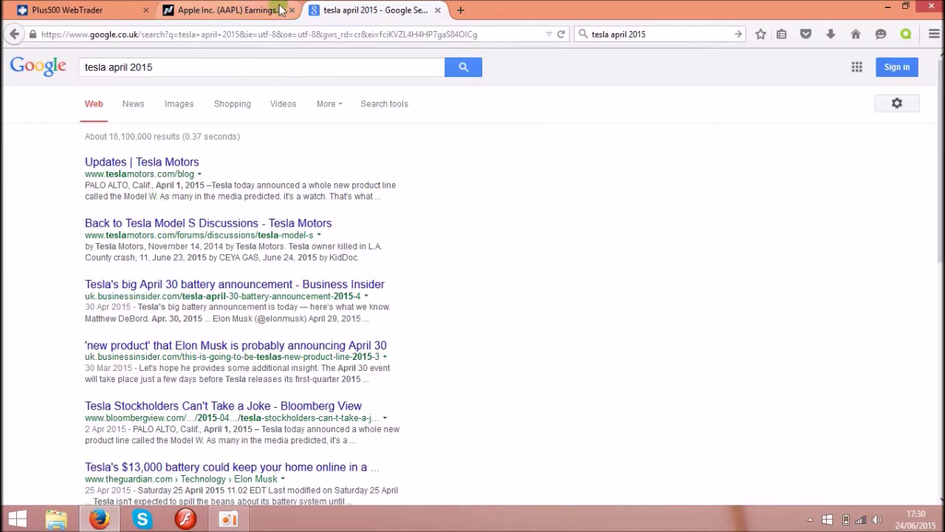
pyautogui.click(74, 11)
pyautogui.moveTo(375, 416)
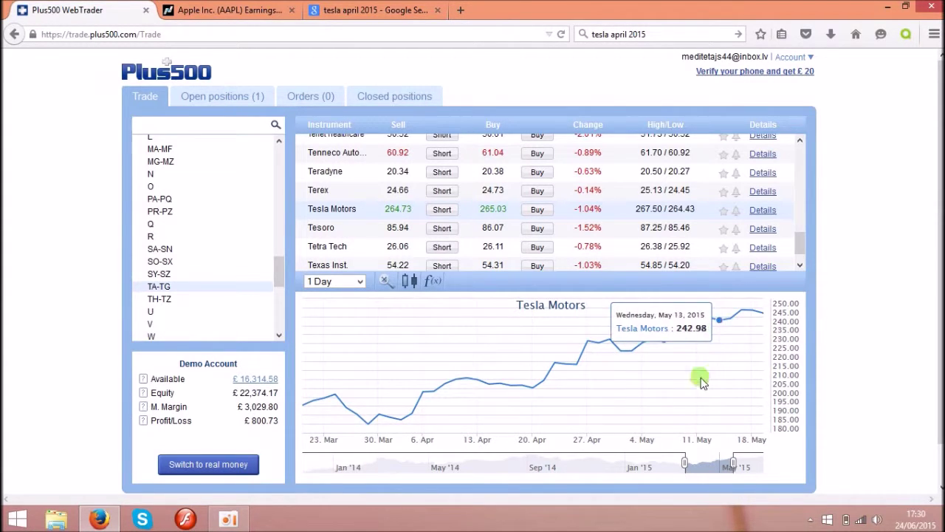
# Move the Tesla Motors chart forward to late June 2015, then view its buy order form and dismiss it
pyautogui.moveTo(701, 380); pyautogui.dragTo(598, 374)
pyautogui.moveTo(702, 363); pyautogui.dragTo(592, 373)
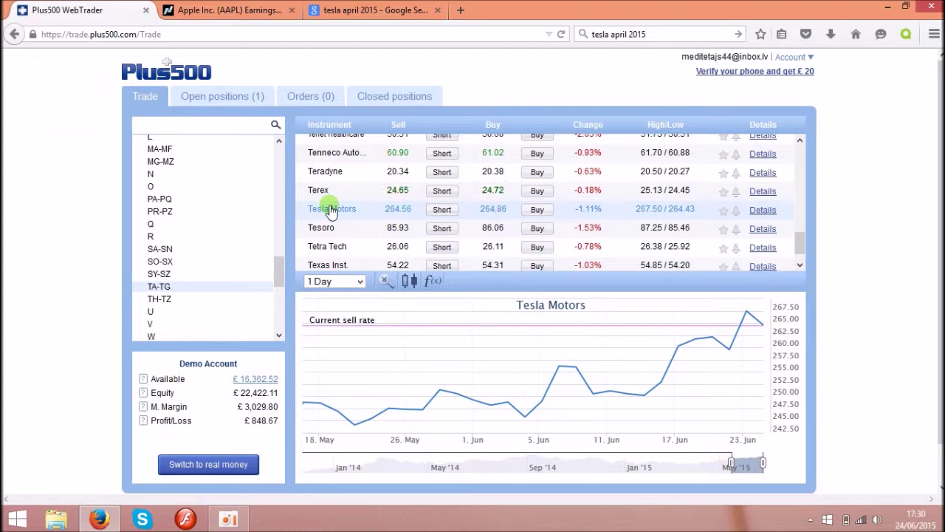
pyautogui.click(537, 211)
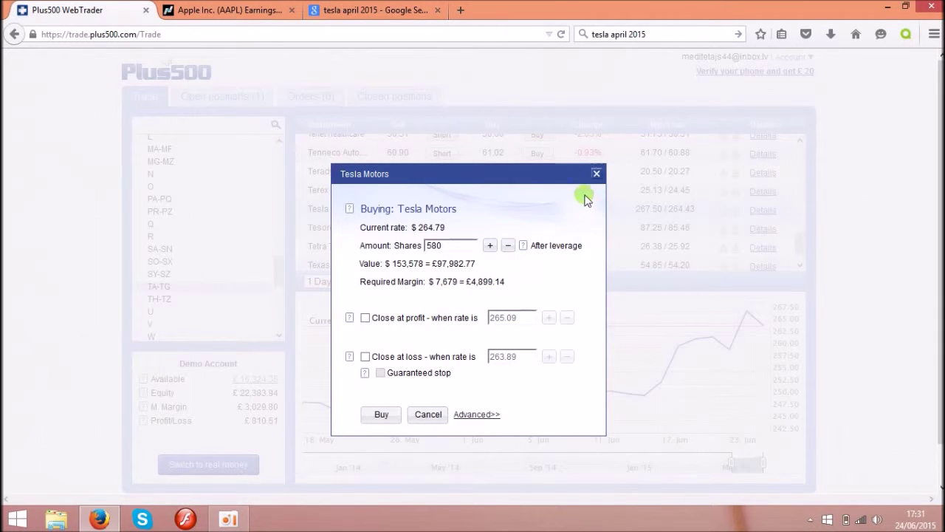
pyautogui.click(596, 176)
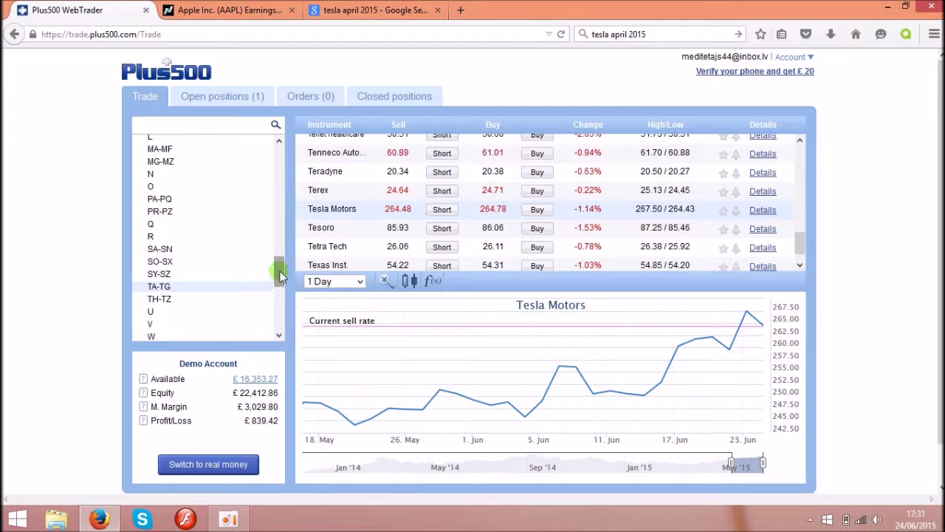
# List the USA shares in group BR-BZ and browse through the instruments
pyautogui.moveTo(280, 271); pyautogui.dragTo(275, 222)
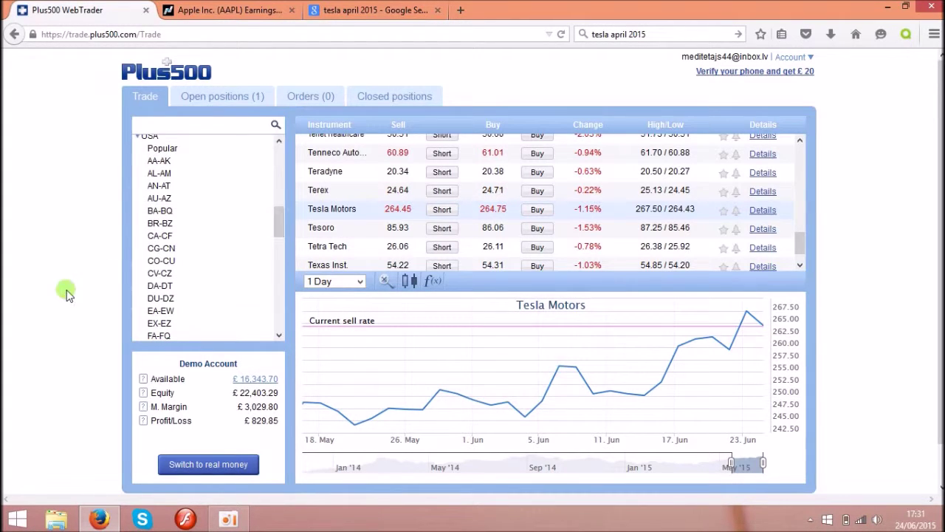
pyautogui.click(160, 223)
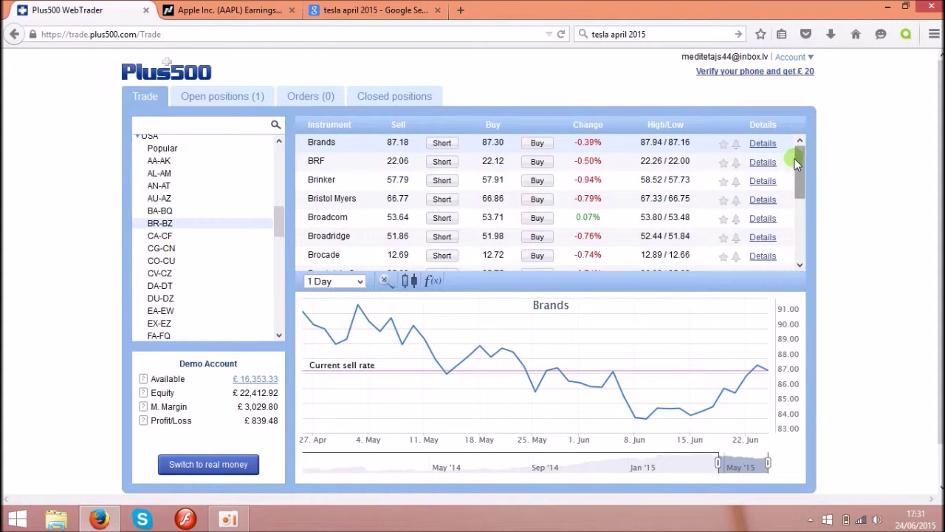
pyautogui.moveTo(798, 158)
pyautogui.mouseDown()
pyautogui.moveTo(803, 244)
pyautogui.moveTo(802, 176)
pyautogui.mouseUp()
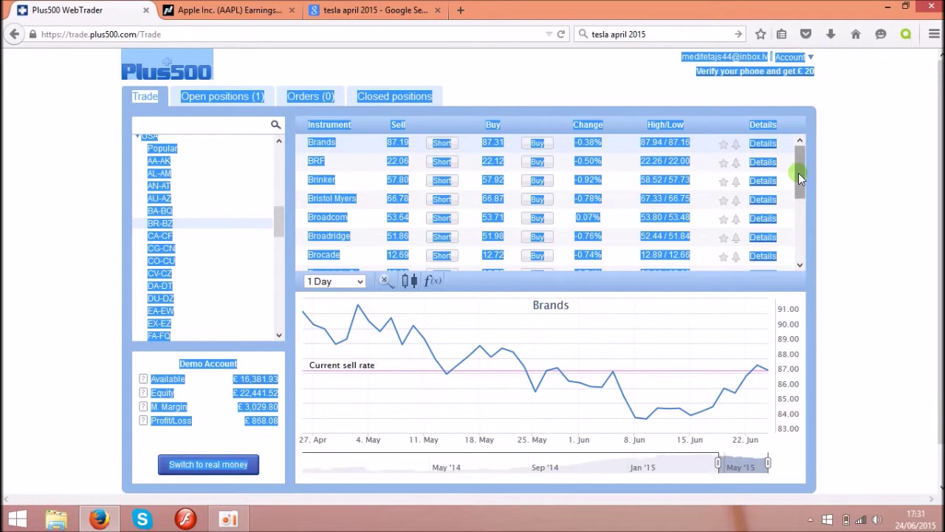
pyautogui.click(830, 201)
pyautogui.moveTo(798, 165); pyautogui.dragTo(798, 225)
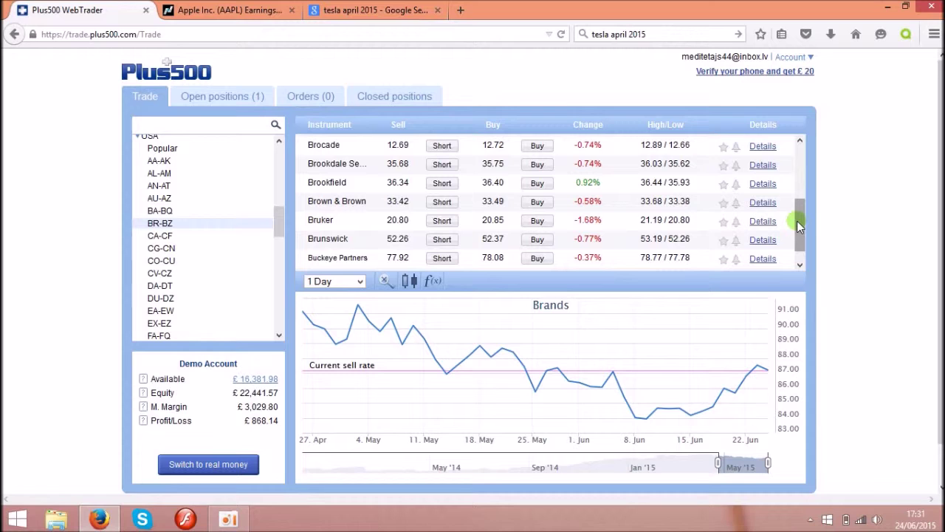